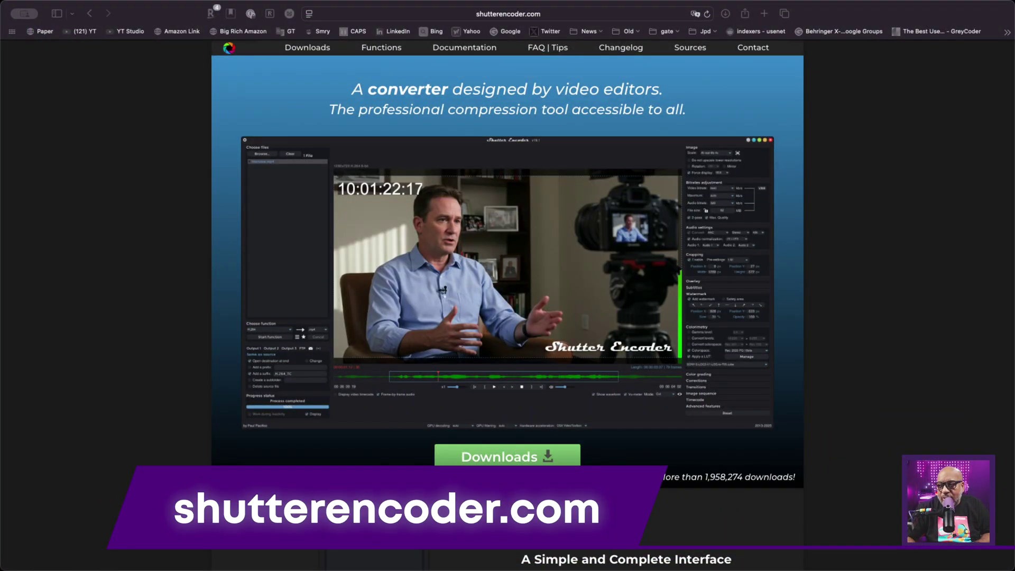
Go to the site's Downloads section, start the Intel 64-bit macOS download, and try the donation slider.
scroll(508, 307, "down", 5)
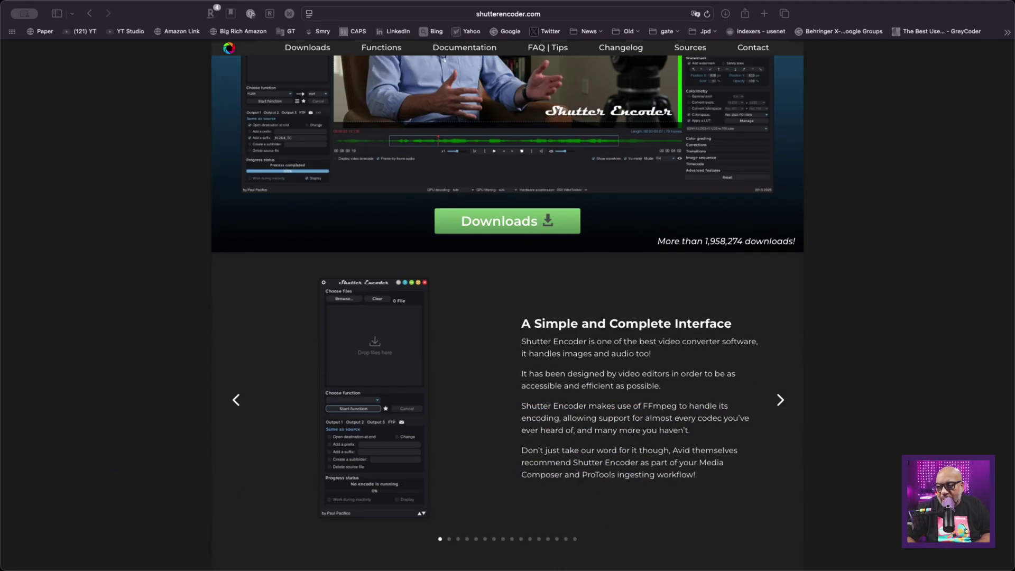
left_click(477, 227)
left_click(481, 229)
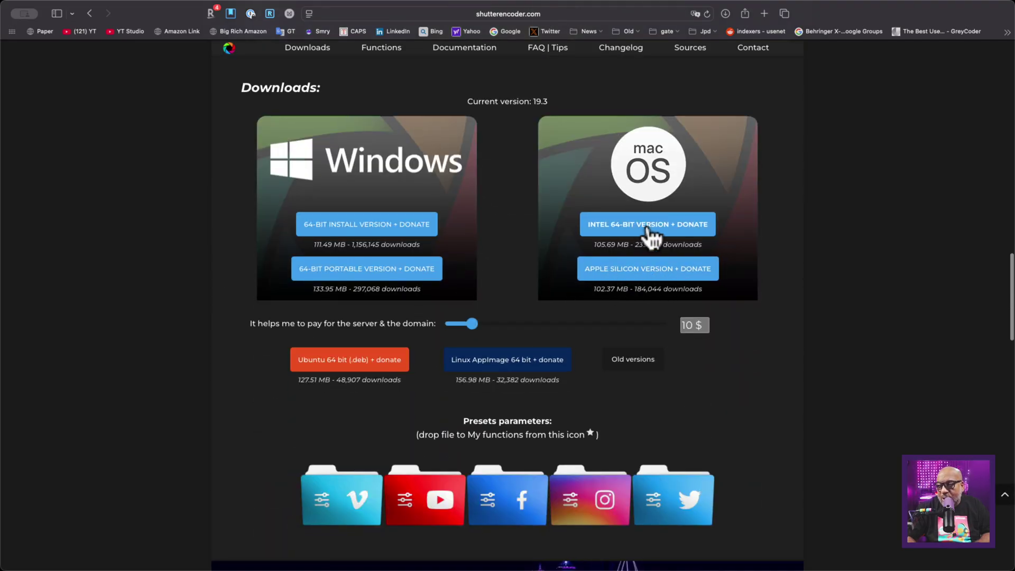
left_click(627, 231)
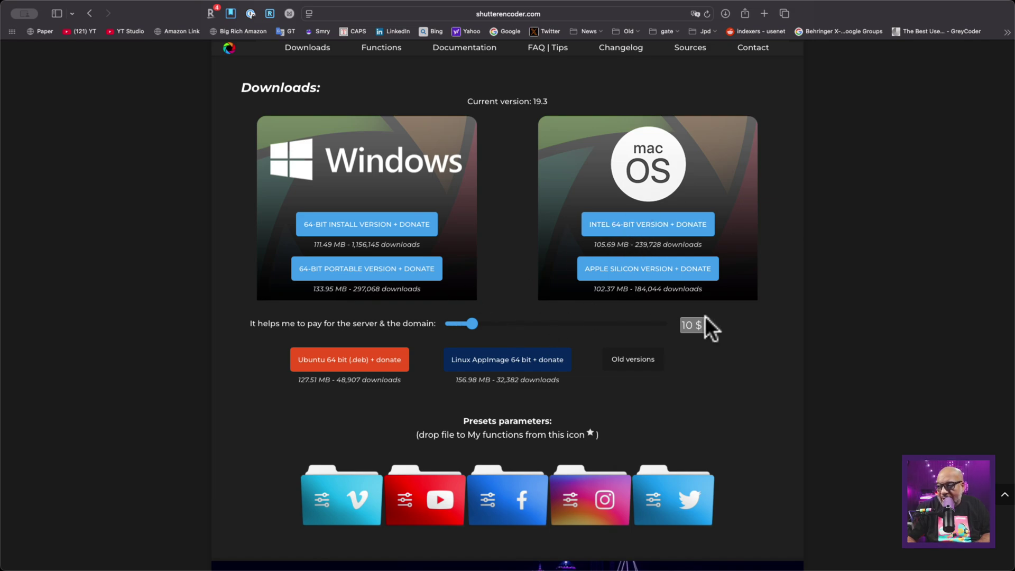
mouse_move(471, 323)
left_mouse_down()
mouse_move(650, 324)
mouse_move(351, 331)
mouse_move(559, 326)
mouse_move(404, 333)
mouse_move(472, 324)
left_mouse_up()
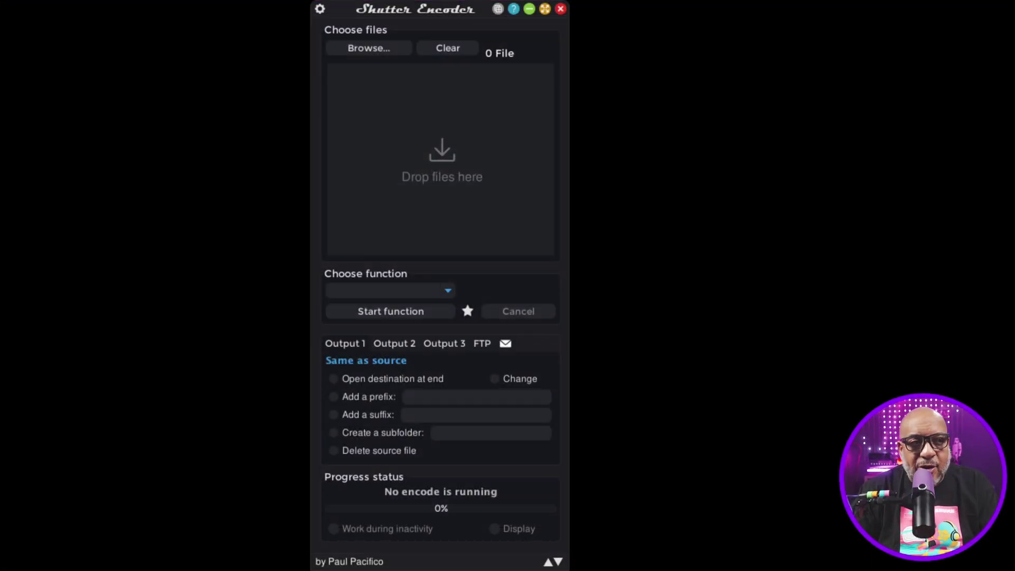
Add the 4K ProRes clip to the file list and choose H.265 as the conversion function.
left_click_drag(565, 158, 442, 158)
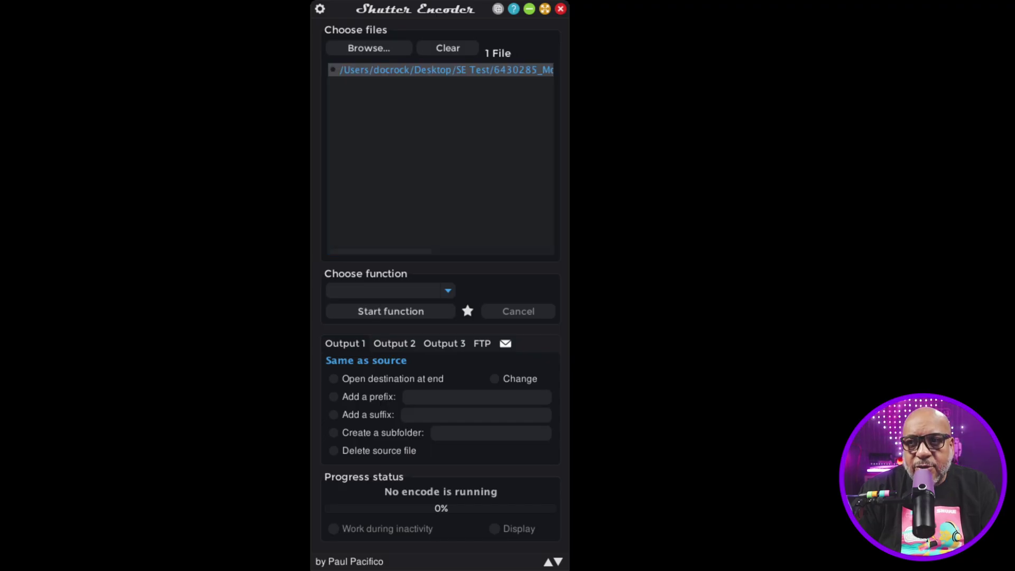
left_click(446, 290)
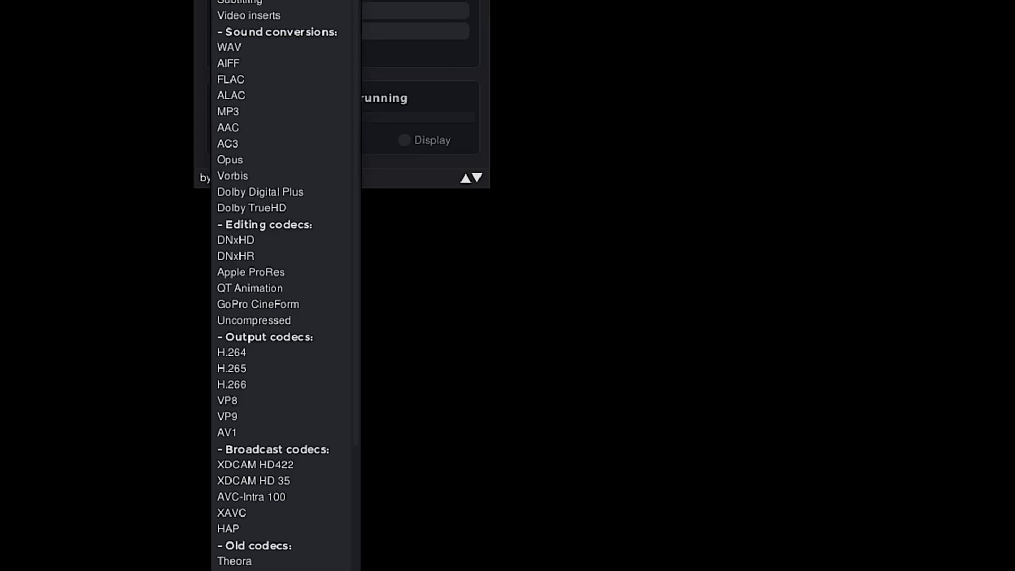
left_click(278, 367)
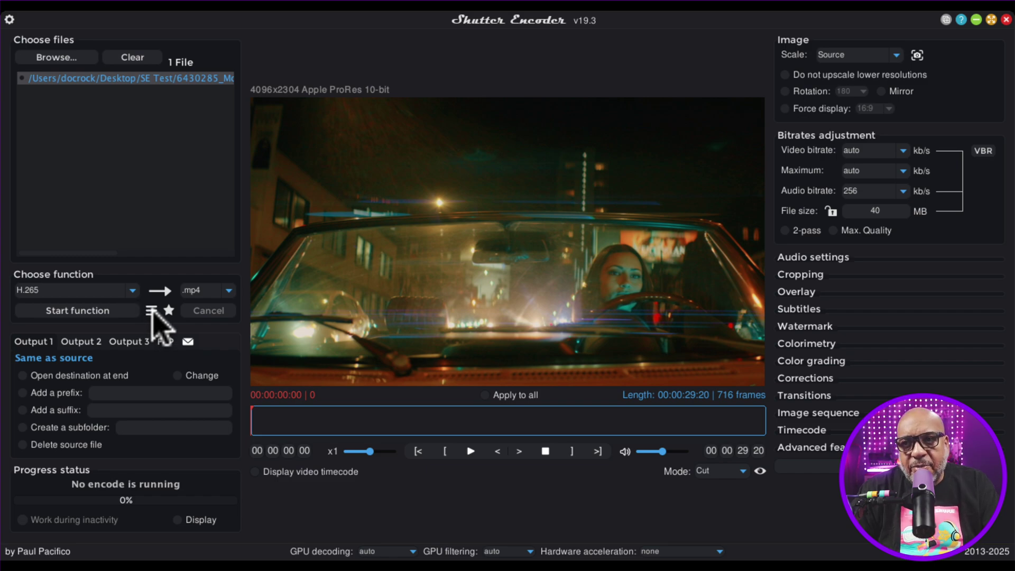
left_click(152, 312)
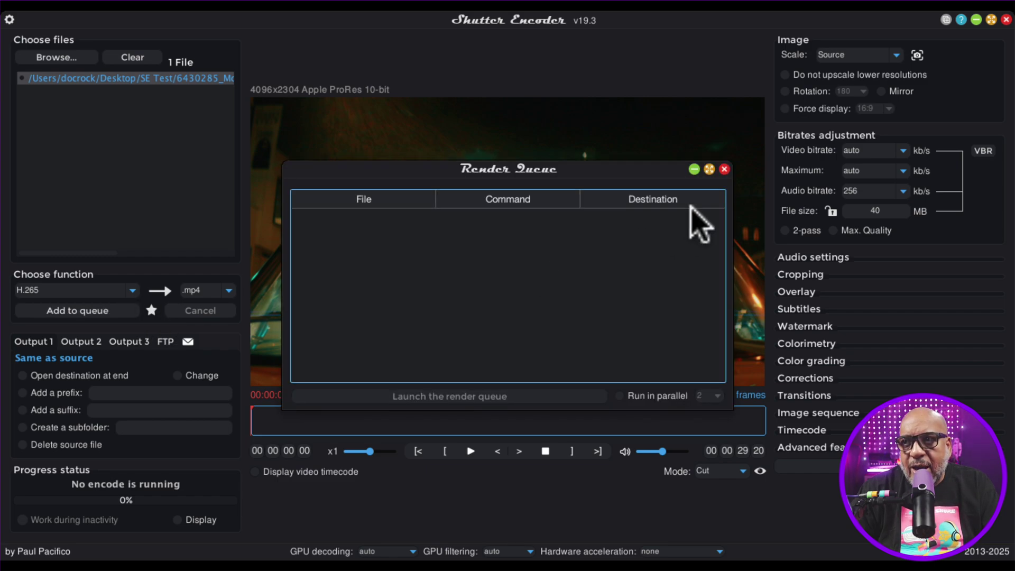
left_click(723, 169)
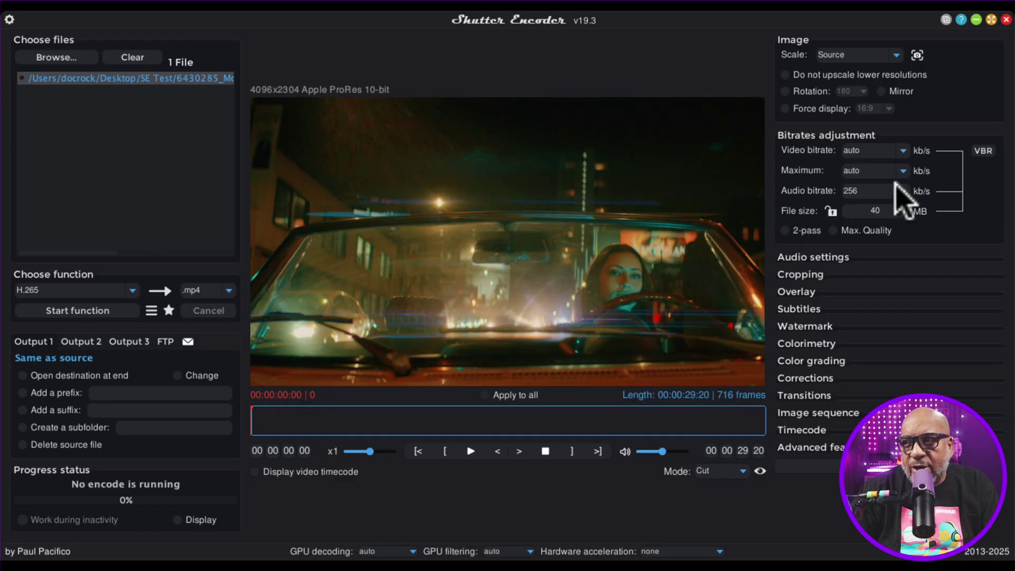
left_click_drag(700, 163, 137, 148)
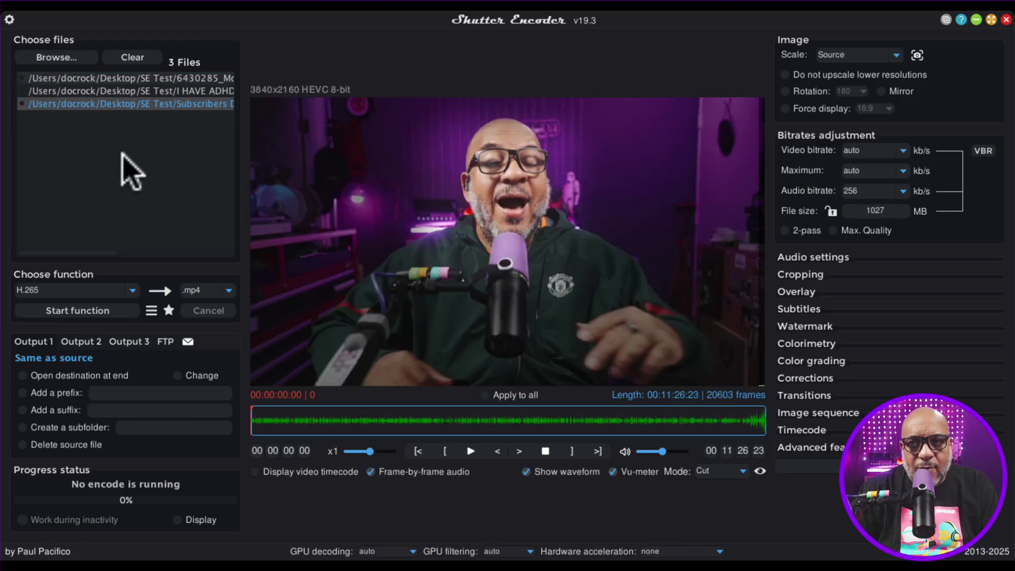
left_click(139, 91)
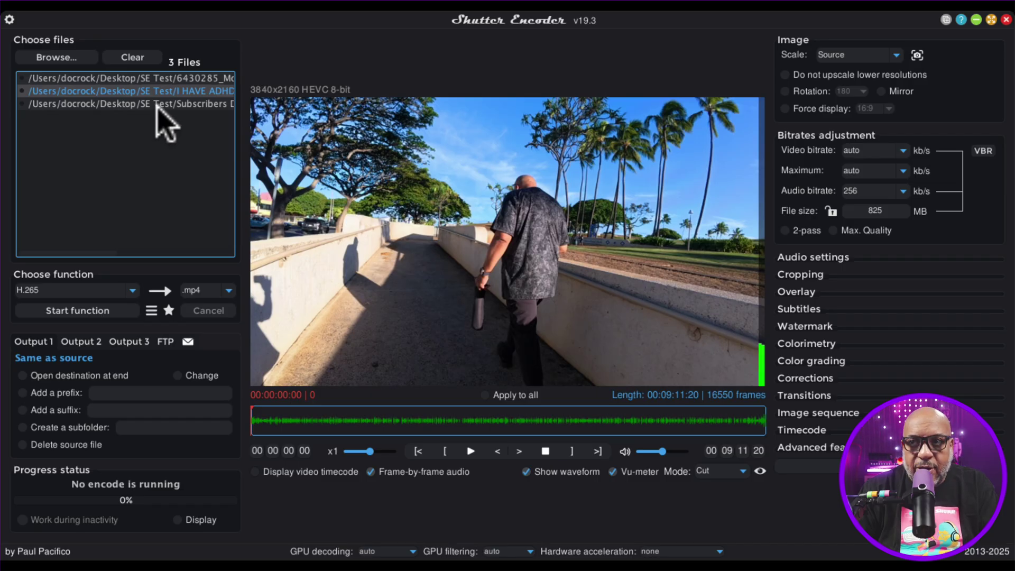
left_click(157, 105, "shift")
key("Delete")
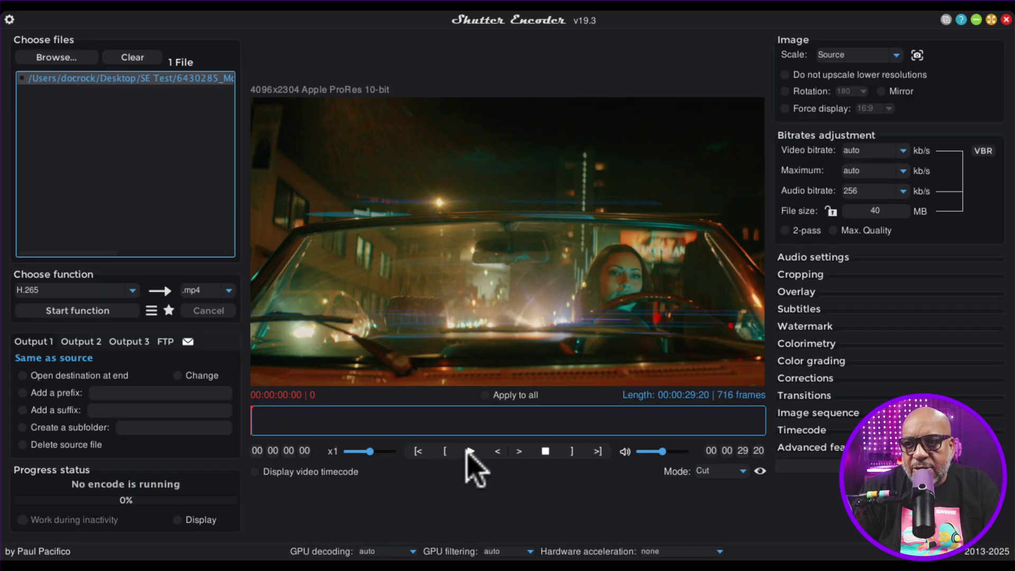
Play the ProRes clip preview and pause it at 00:00:05:00.
left_click(467, 449)
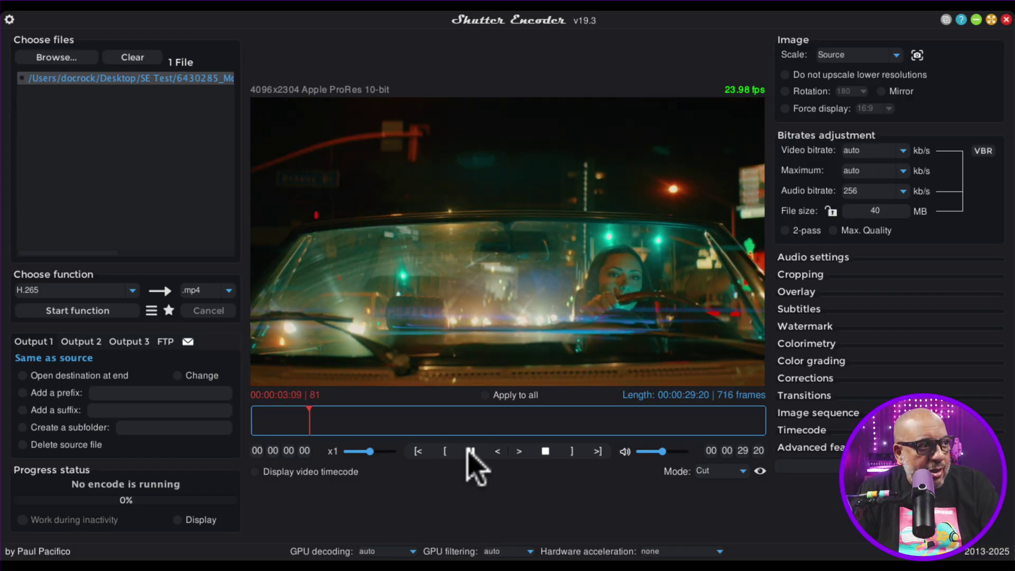
left_click(470, 452)
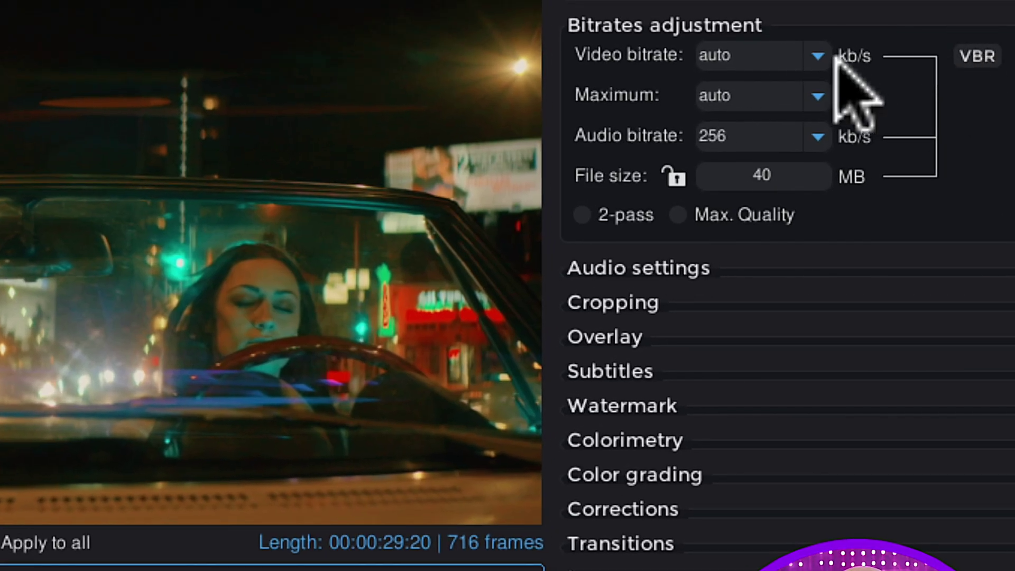
Change the video bitrate mode from VBR to CQ and pick 24 as the quality value.
left_click(972, 66)
left_click(974, 63)
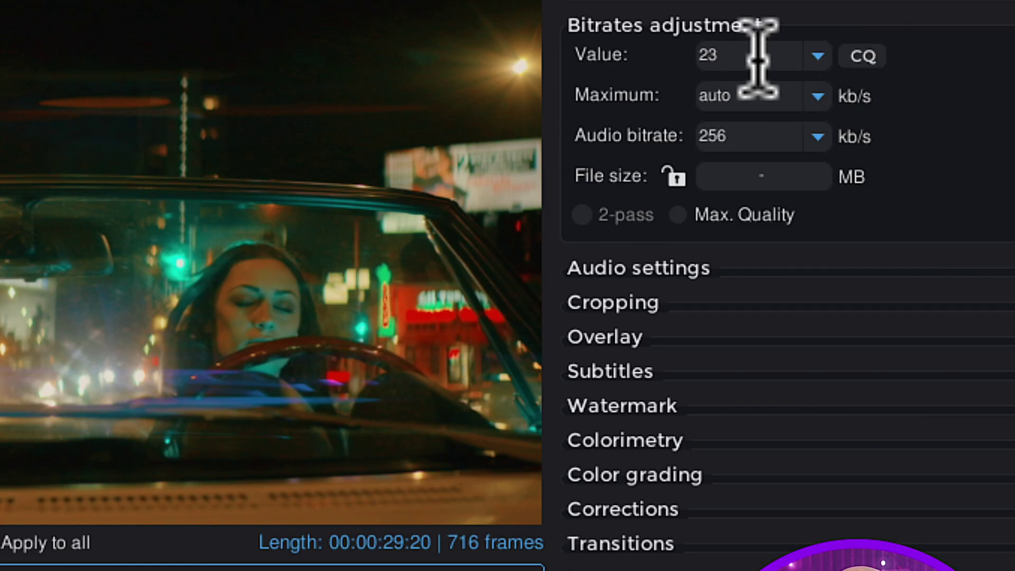
left_click(817, 56)
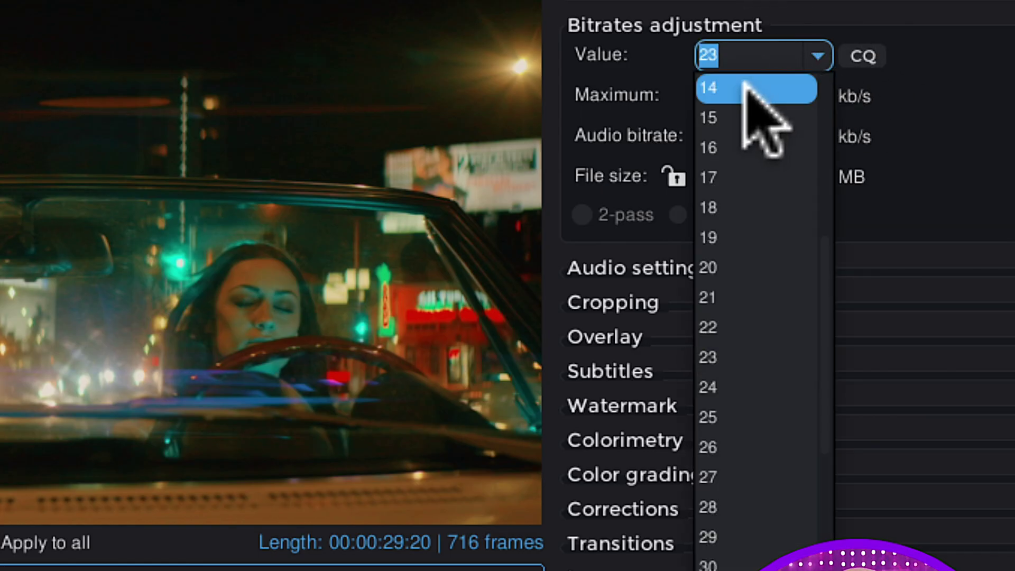
scroll(746, 93, "up", 5)
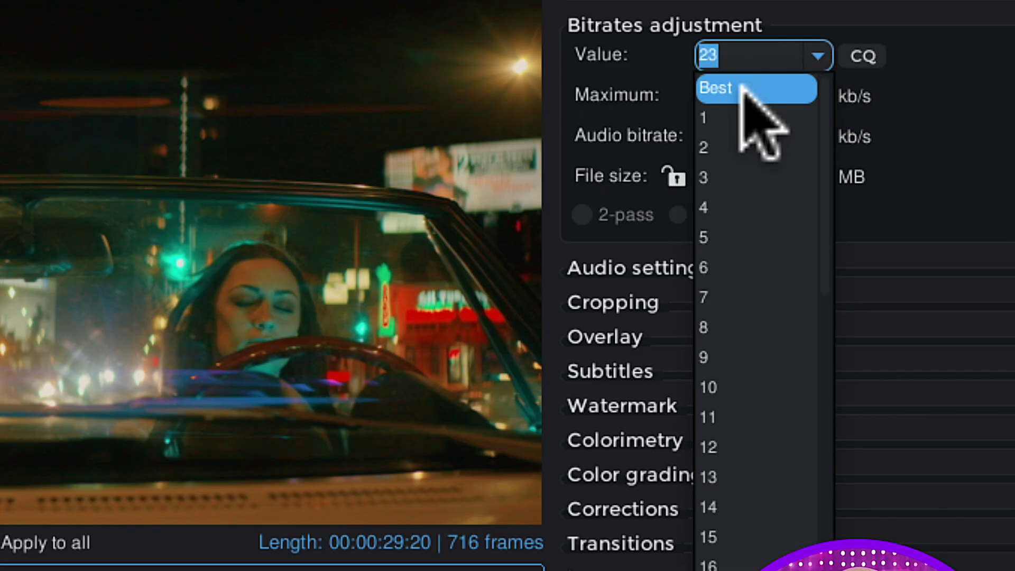
scroll(742, 87, "down", 11)
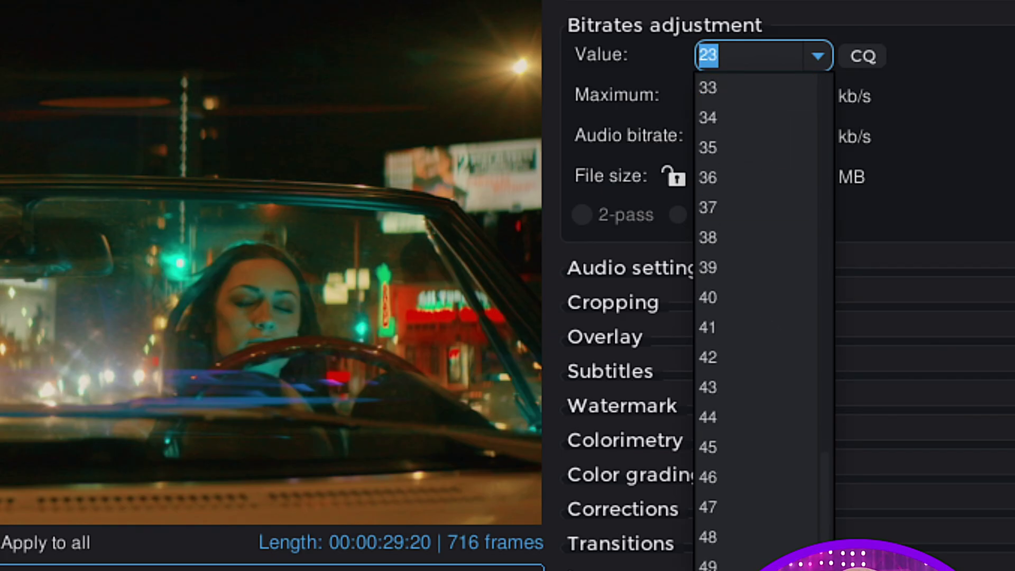
scroll(716, 243, "up", 3)
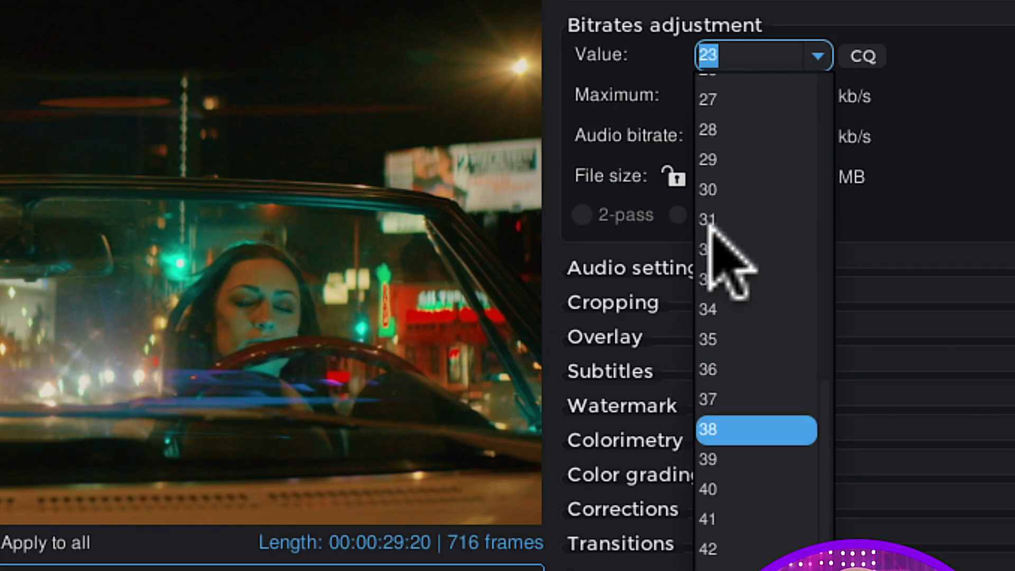
scroll(713, 227, "up", 4)
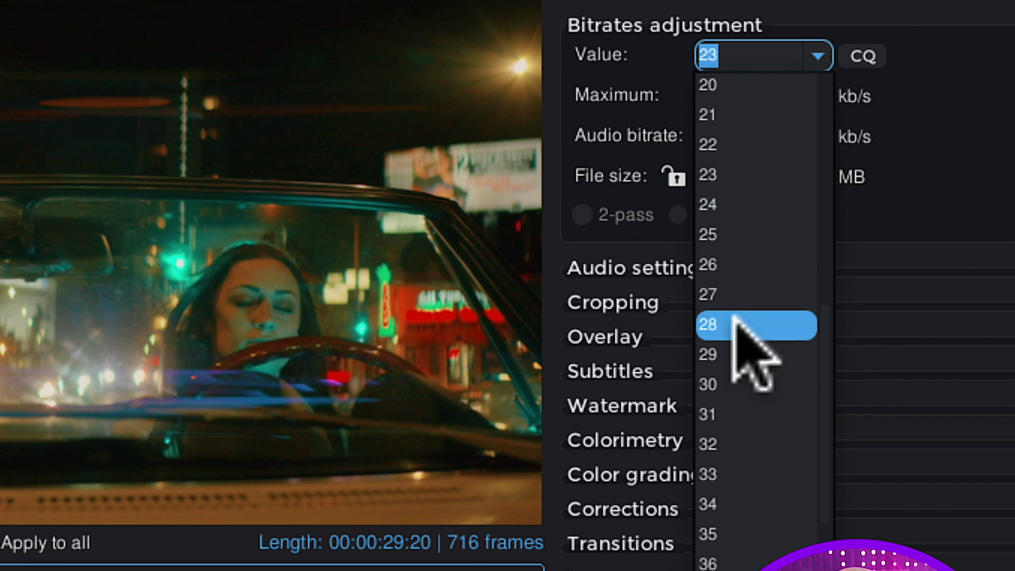
left_click(715, 206)
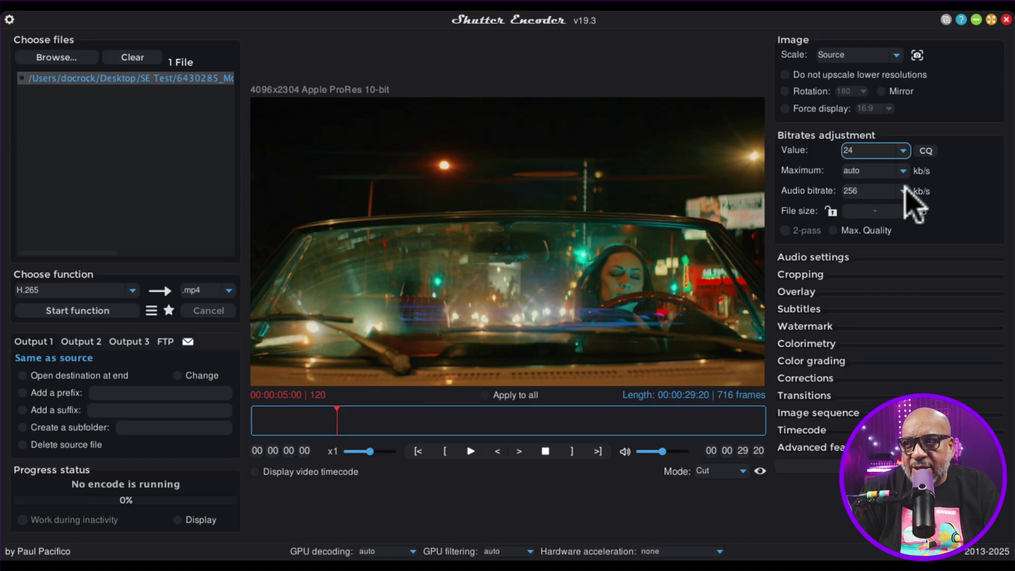
left_click(903, 190)
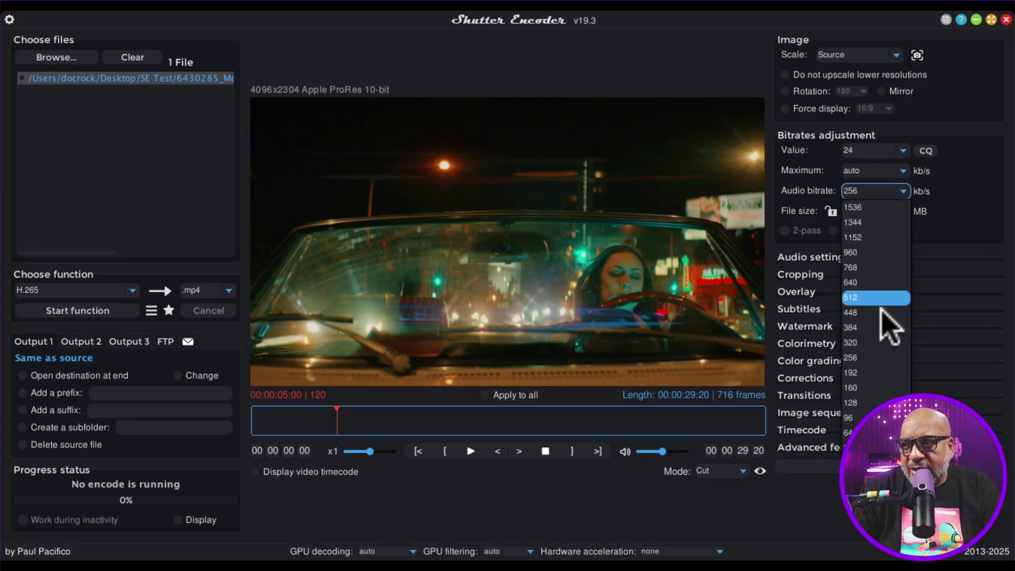
left_click(957, 206)
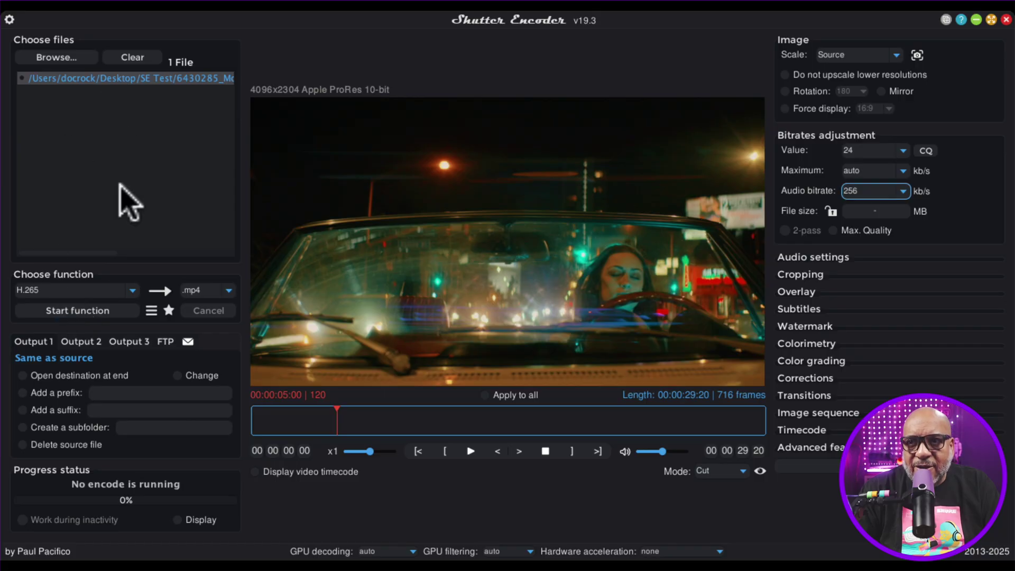
left_click(131, 289)
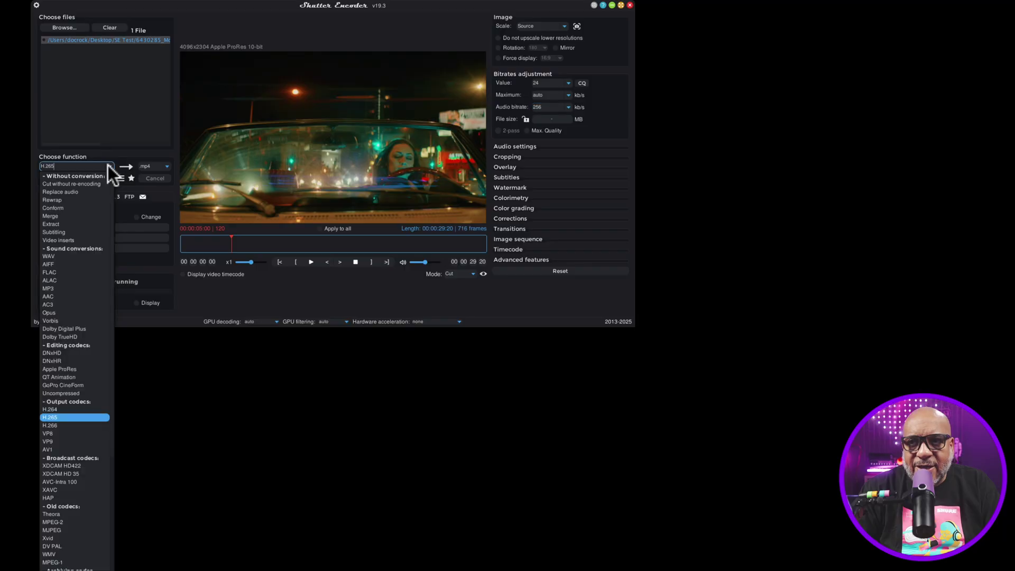
left_click(71, 417)
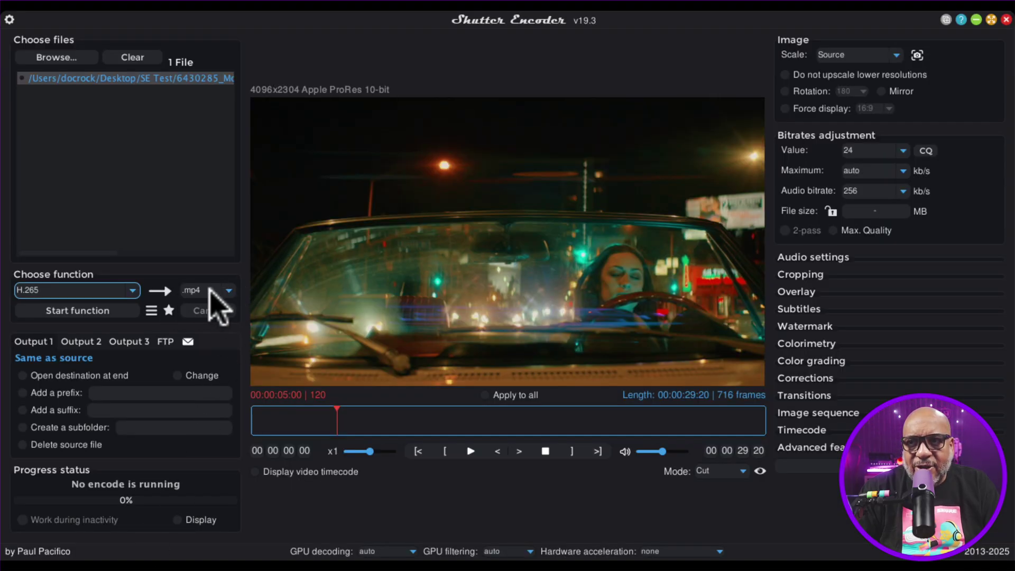
left_click(226, 290)
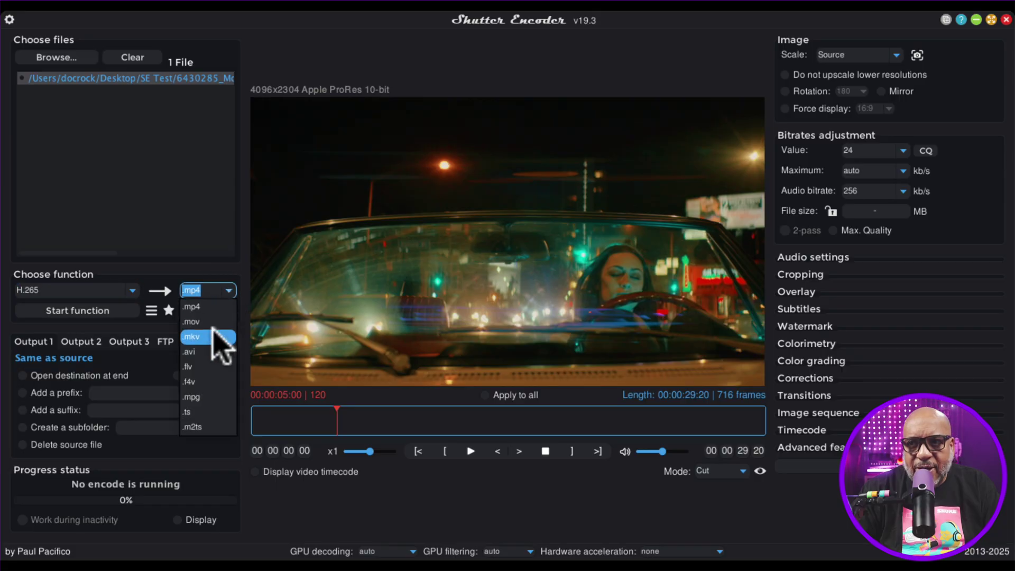
left_click(192, 245)
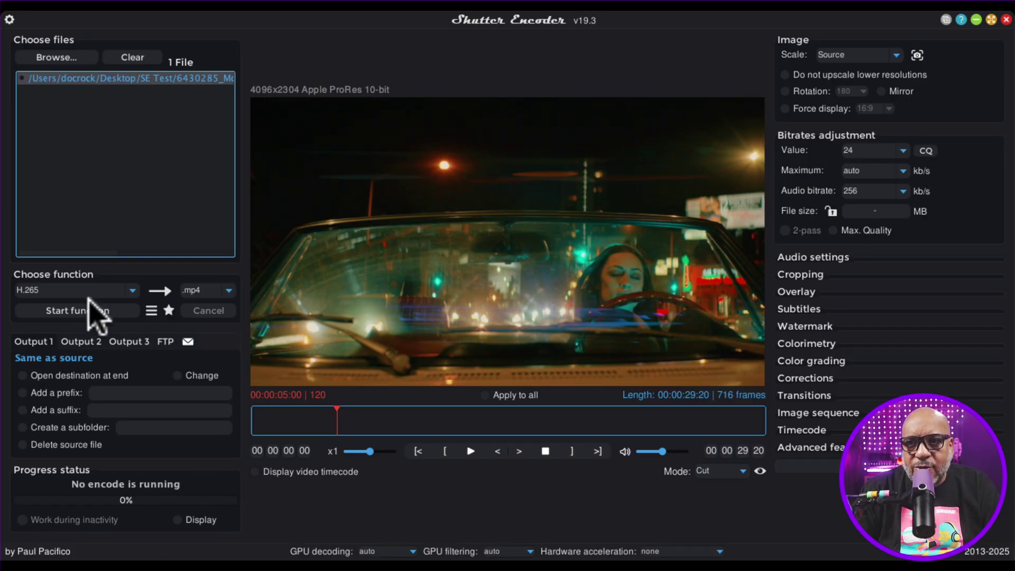
Start the H.265 encode of the ProRes clip into the SE Test folder.
left_click(95, 312)
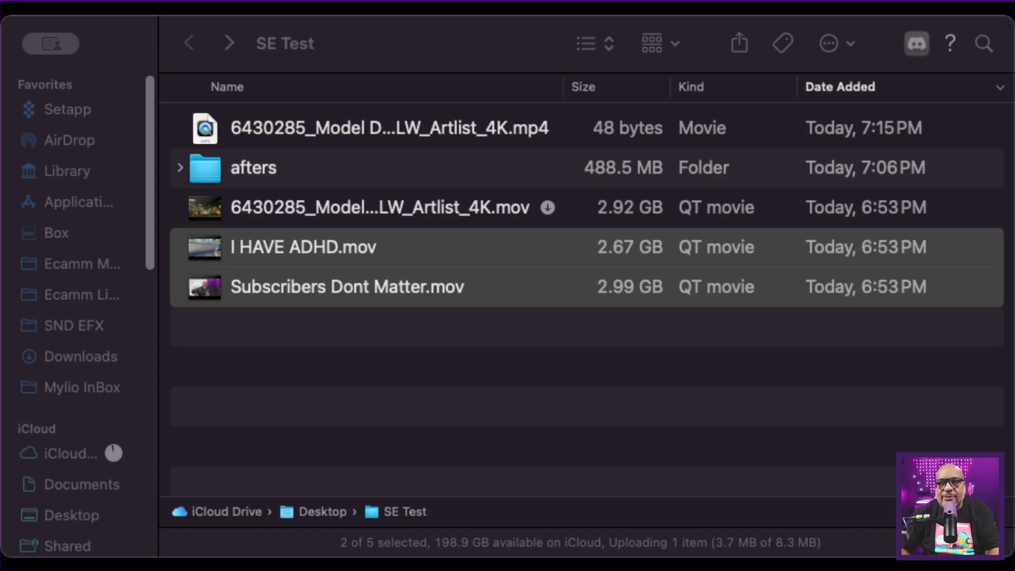
Bring the Finder window showing the SE Test folder to the front.
left_click(355, 294)
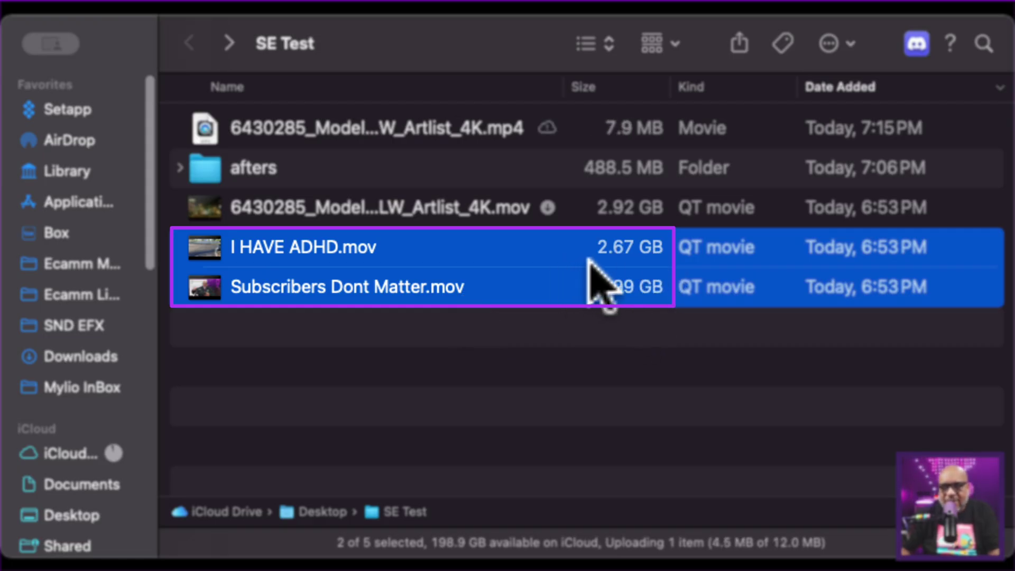
Open the afters folder to see the two converted after-*.mp4 files and their sizes.
double_click(207, 167)
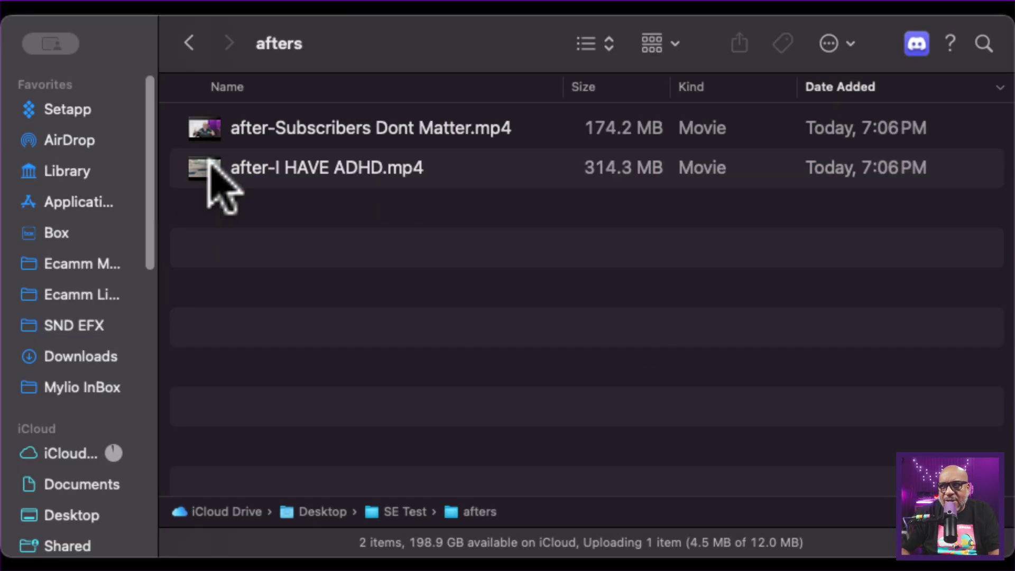